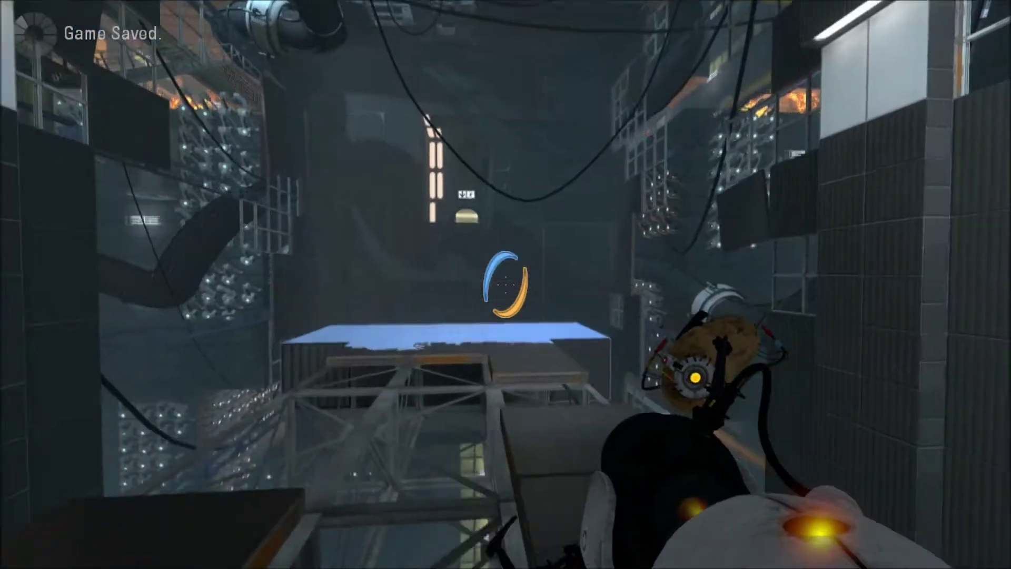
{"action": "key", "text": "w"}
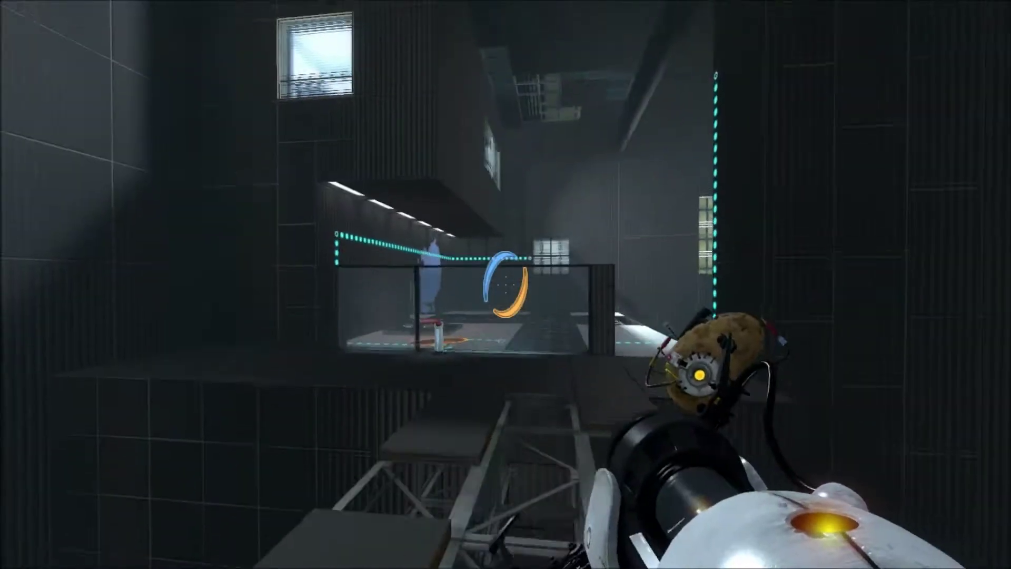
Step: Walk the catwalk, through the glass control room, and along the hard light bridge
{"action": "left_click_drag", "start_coordinate": [506, 284], "coordinate": [506, 285]}
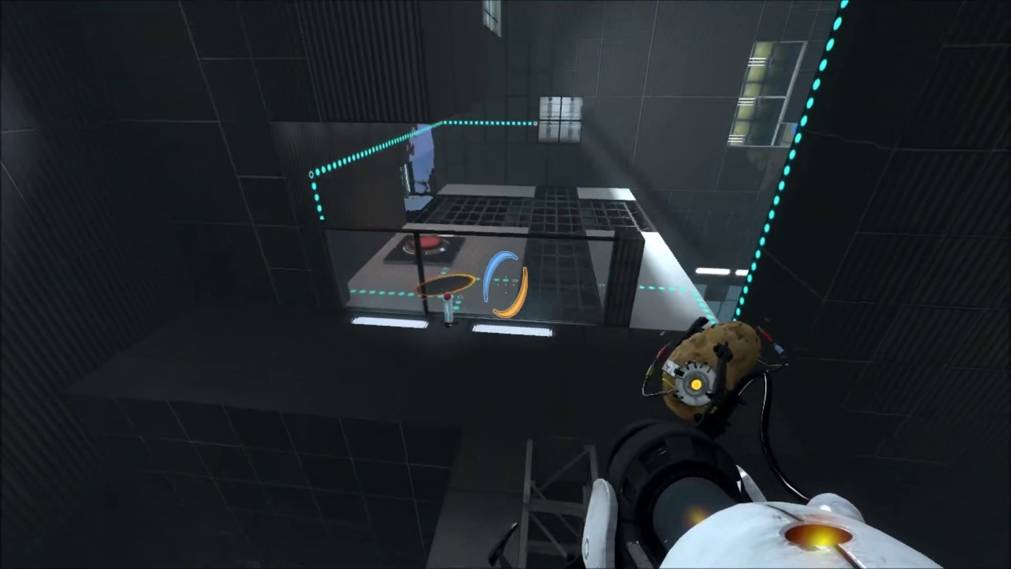
{"action": "key", "text": "w"}
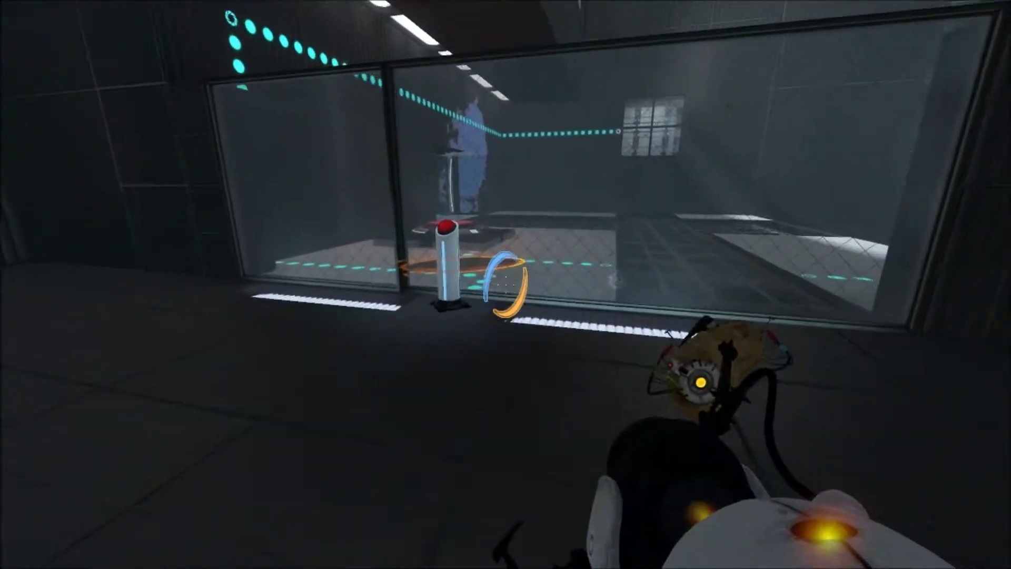
{"action": "key", "text": "w"}
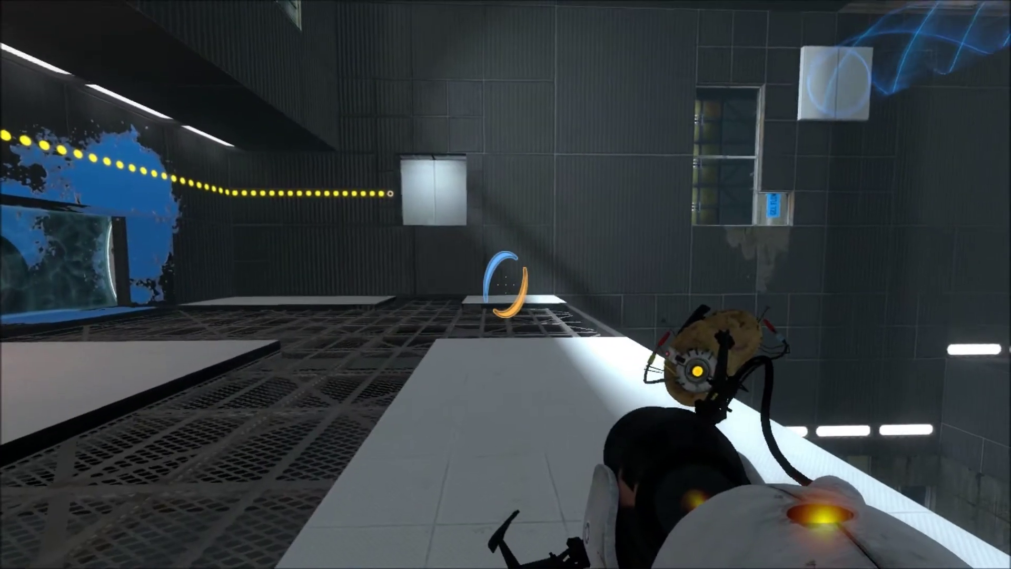
{"action": "key", "text": "w"}
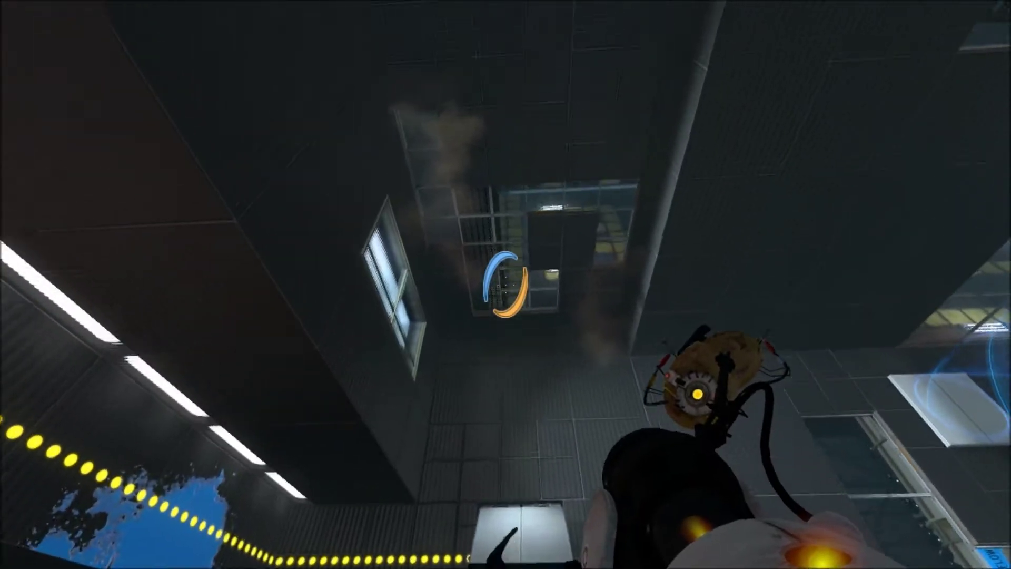
{"action": "key", "text": "w"}
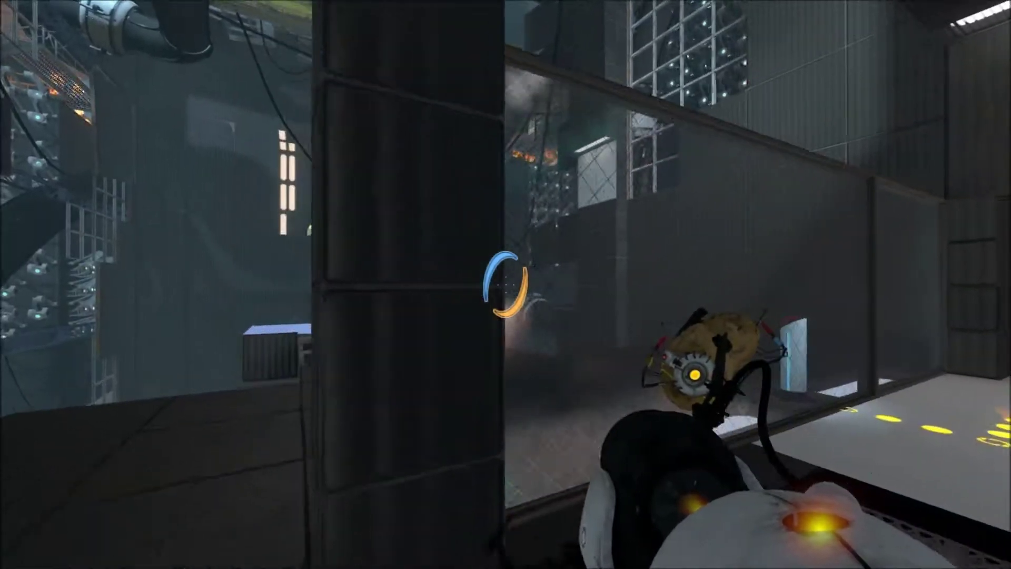
{"action": "key", "text": "w"}
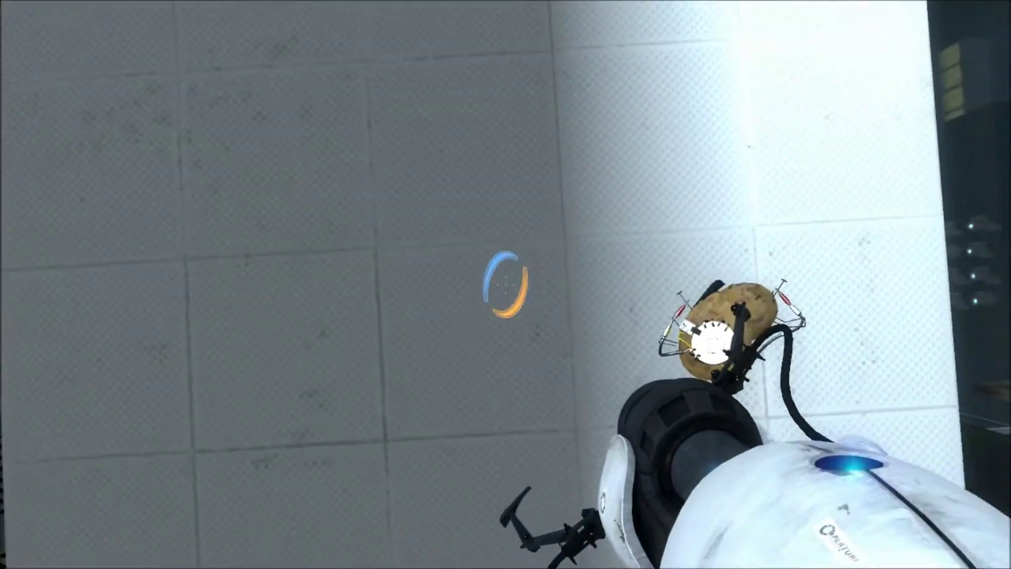
Step: Place orange portals on the white panel and the floor, then pass through into the checkered room
{"action": "right_click", "coordinate": [506, 284]}
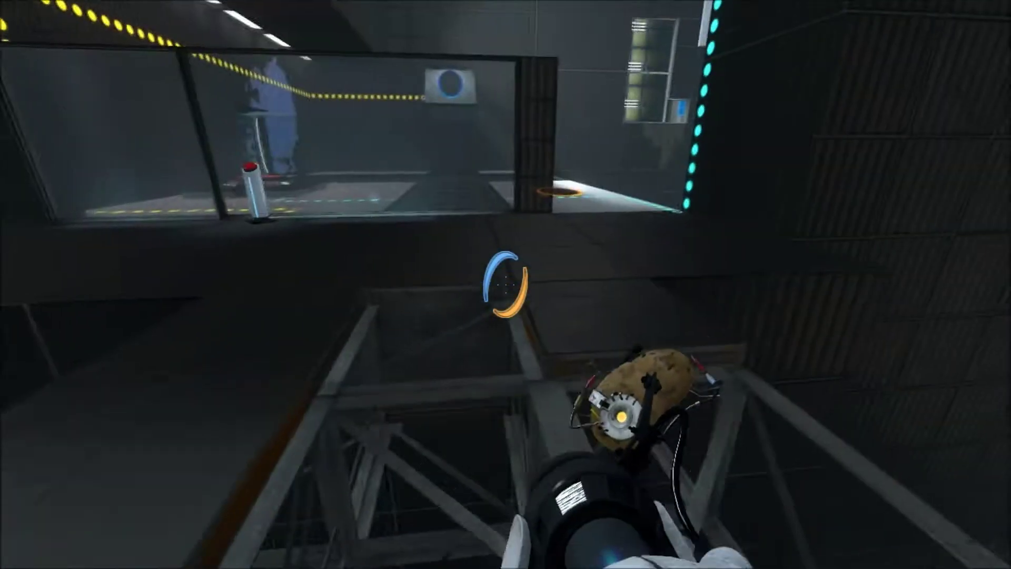
{"action": "right_click", "coordinate": [506, 284]}
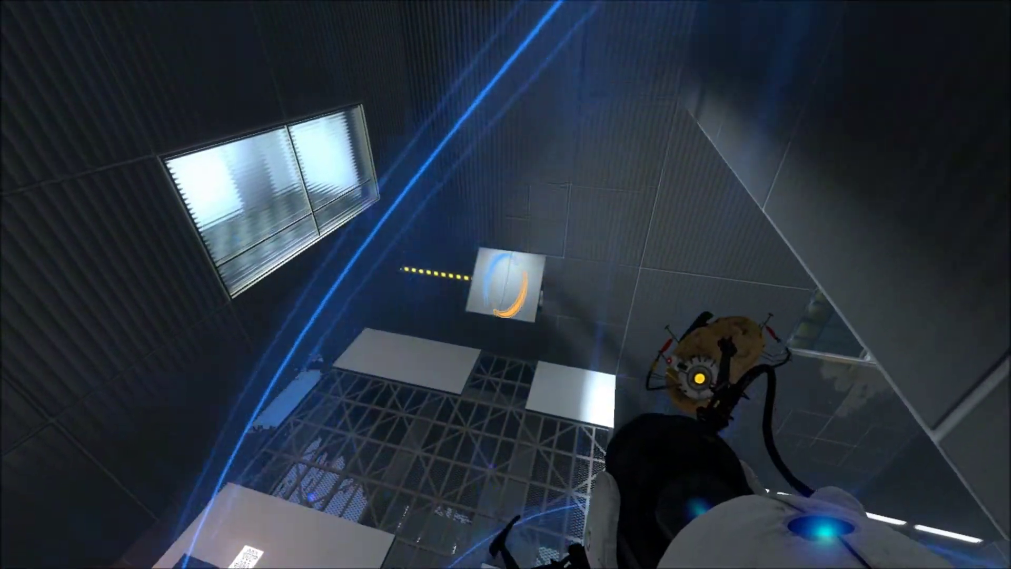
{"action": "right_click", "coordinate": [506, 285]}
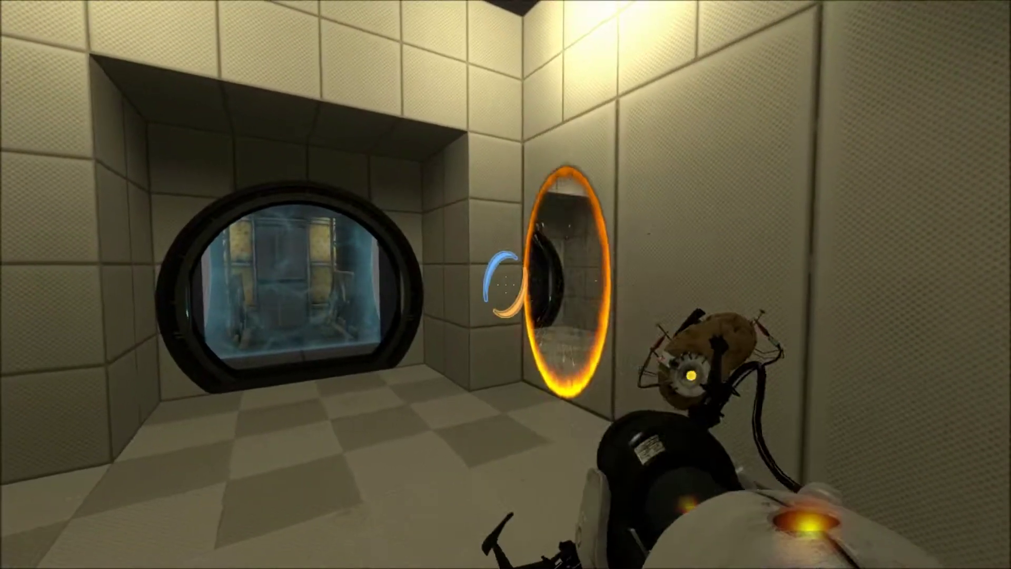
{"action": "left_click", "coordinate": [505, 285]}
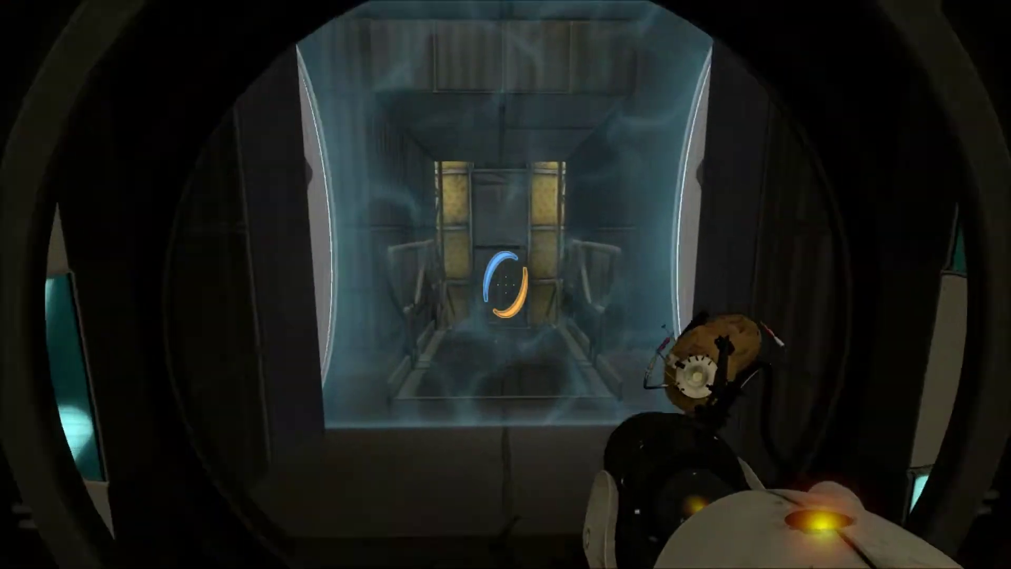
Step: Walk through the grid down the corridor and ride the elevator up to the stairway
{"action": "key", "text": "w"}
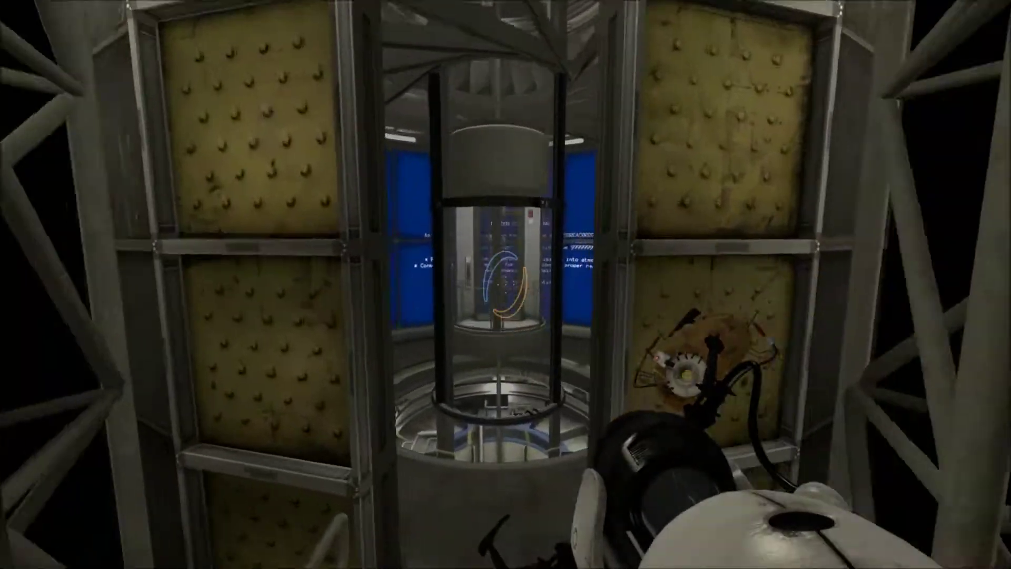
{"action": "key", "text": "w"}
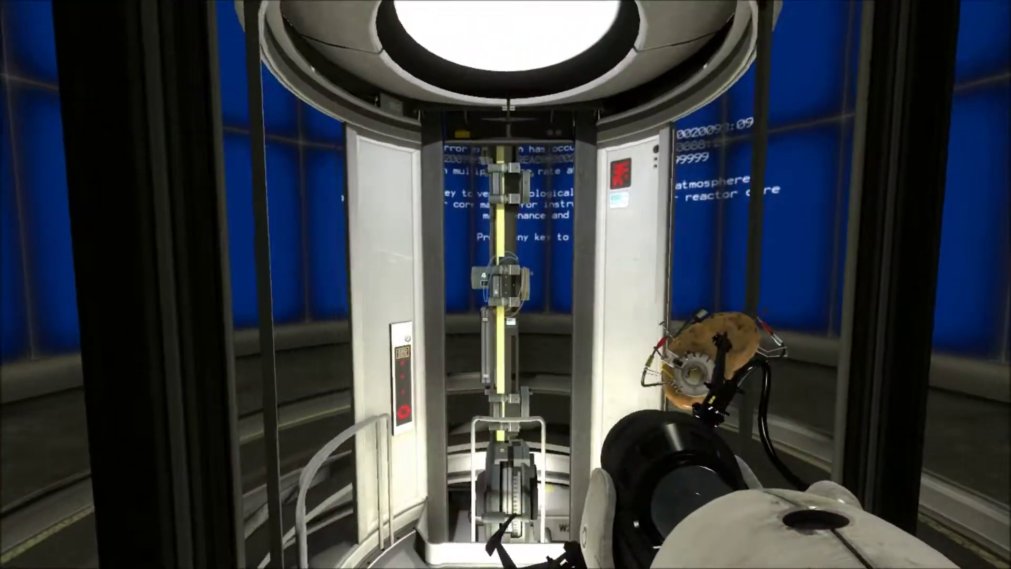
{"action": "key", "text": "w"}
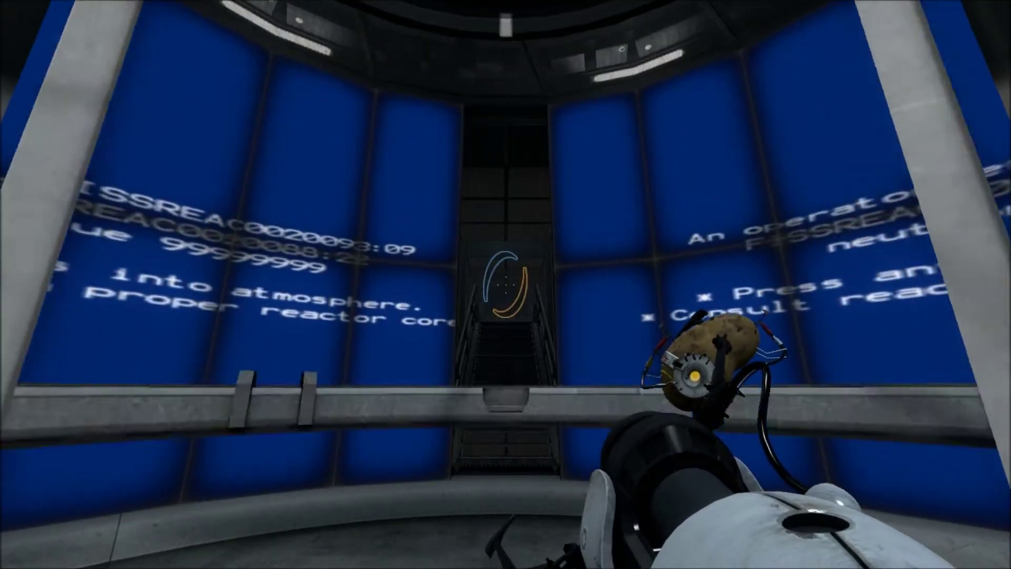
{"action": "key", "text": "w"}
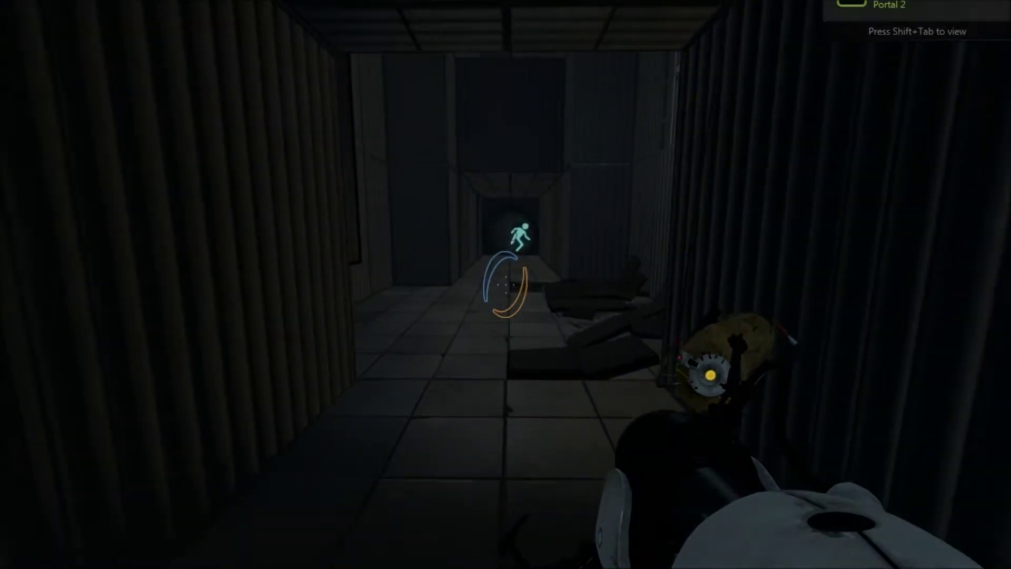
Step: Walk past the chamber 17 sign and onto the aerial faith plate to launch upward
{"action": "key", "text": "w"}
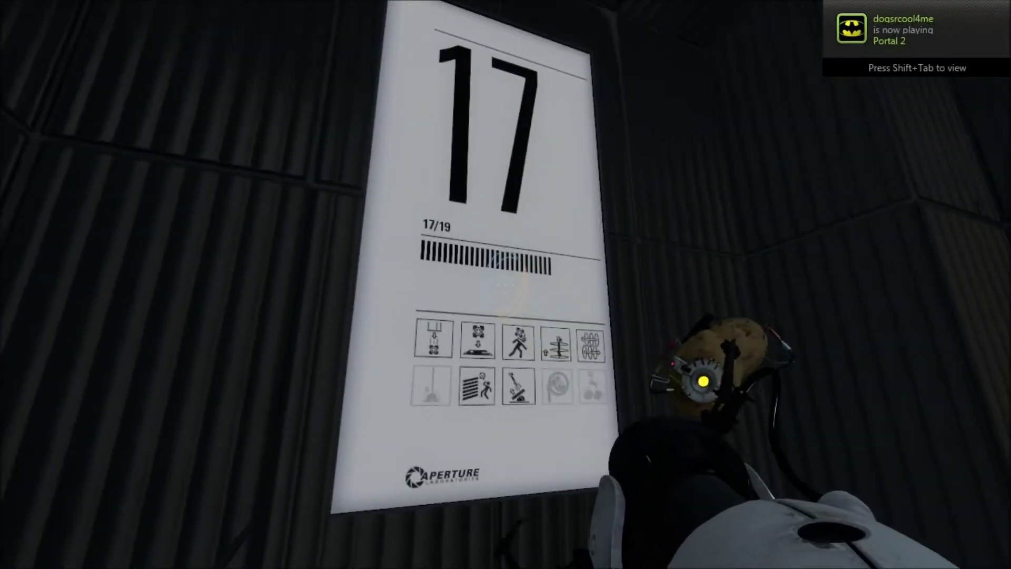
{"action": "key", "text": "w"}
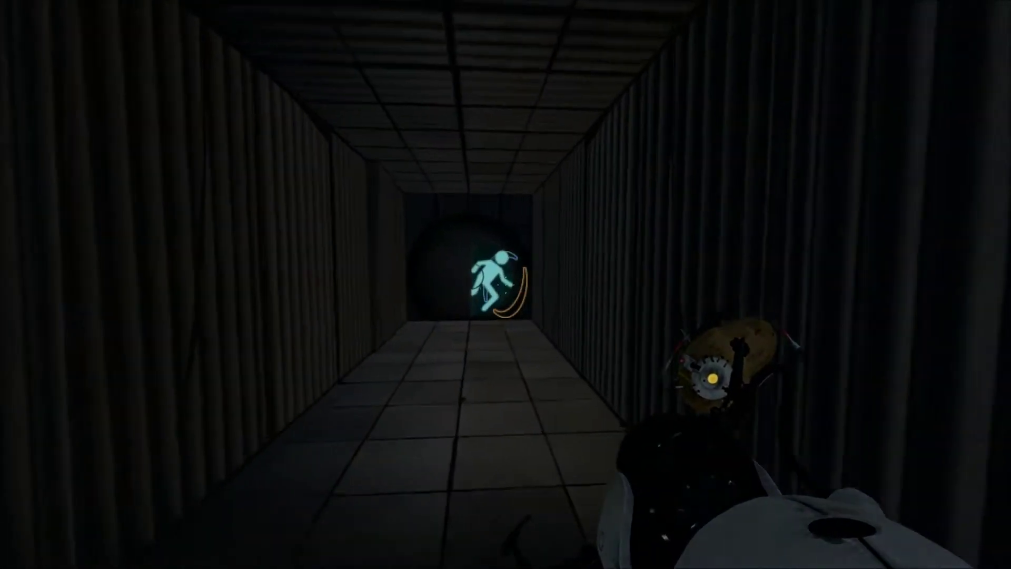
{"action": "key", "text": "w"}
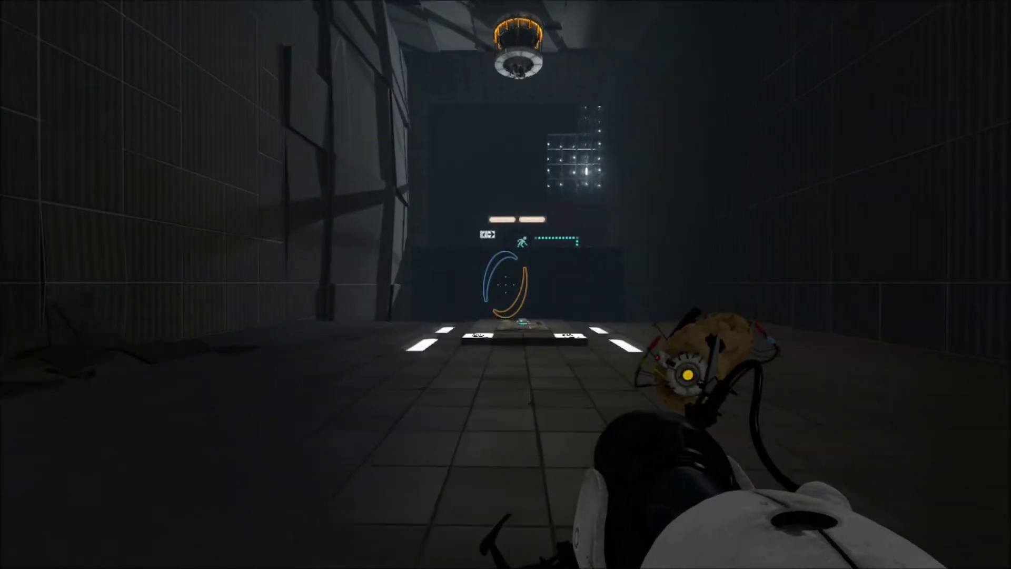
{"action": "key", "text": "w"}
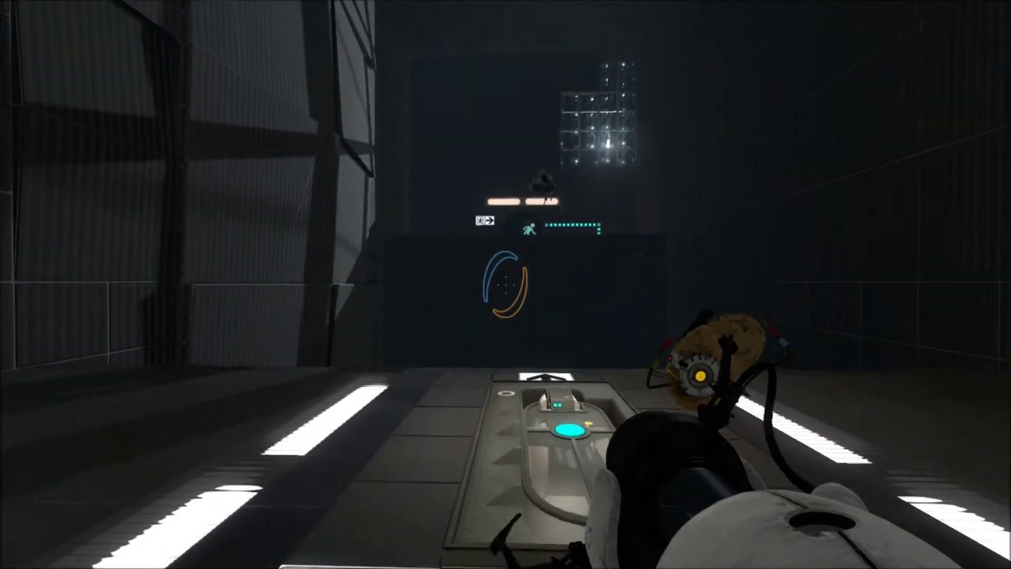
{"action": "key", "text": "w"}
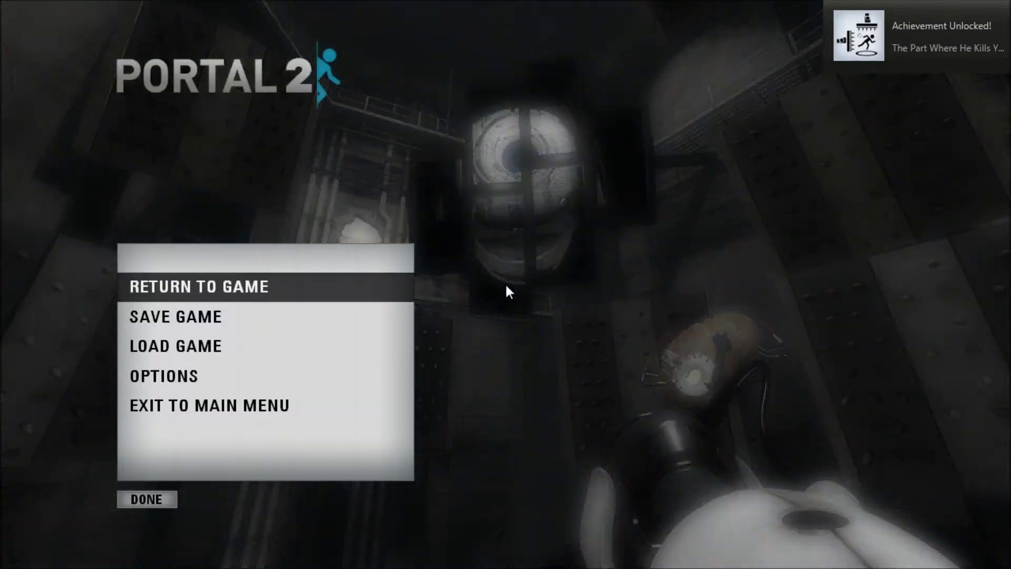
Step: Review the Steam overlay achievements (29 of 50), then dismiss it and the pause menu
{"action": "key", "text": "shift+Tab"}
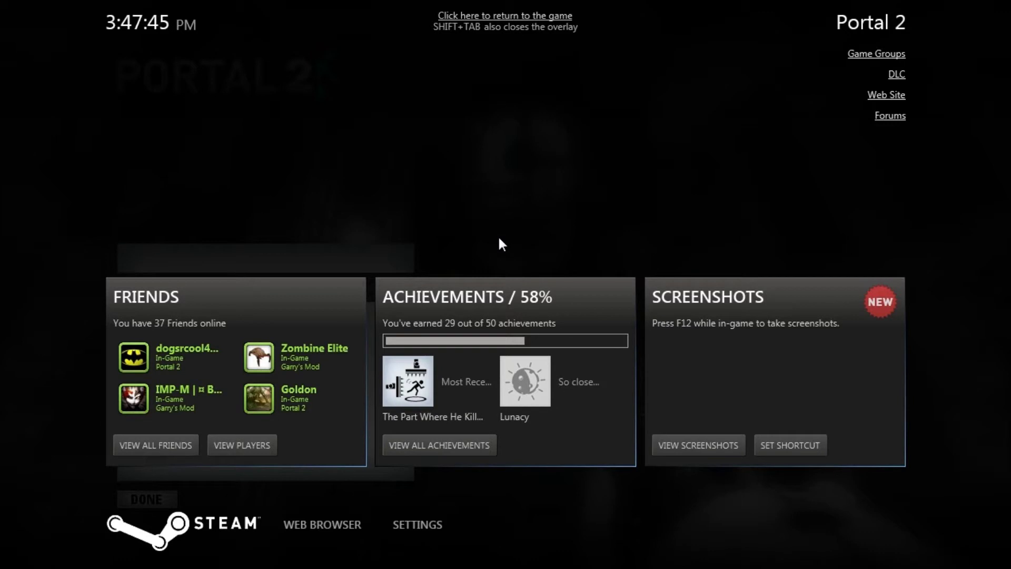
{"action": "key", "text": "shift+Tab"}
{"action": "key", "text": "Escape"}
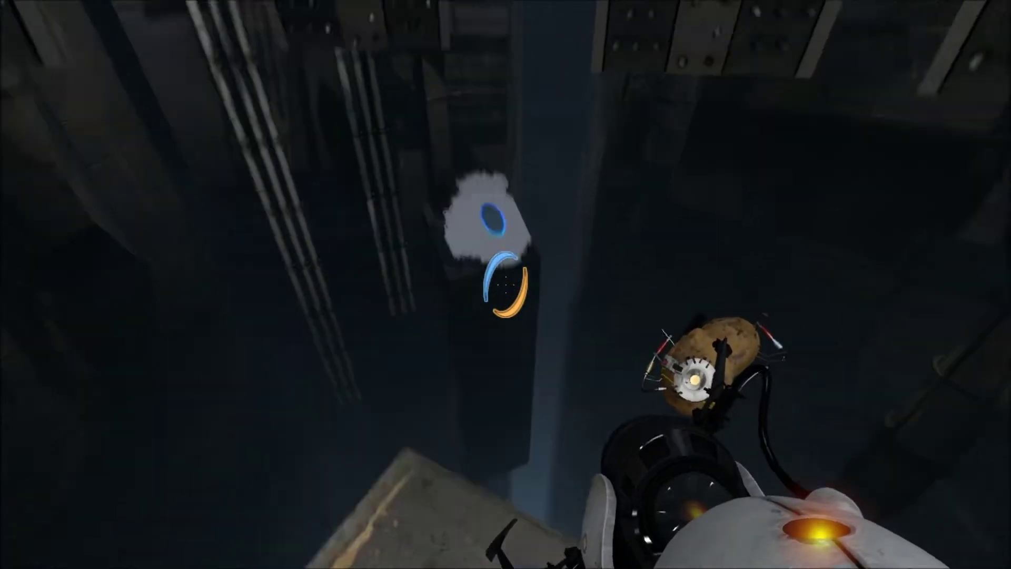
Step: Look up at Wheatley's monitor, then drop through a blue portal on the white floor
{"action": "left_click_drag", "start_coordinate": [505, 316], "coordinate": [506, 158]}
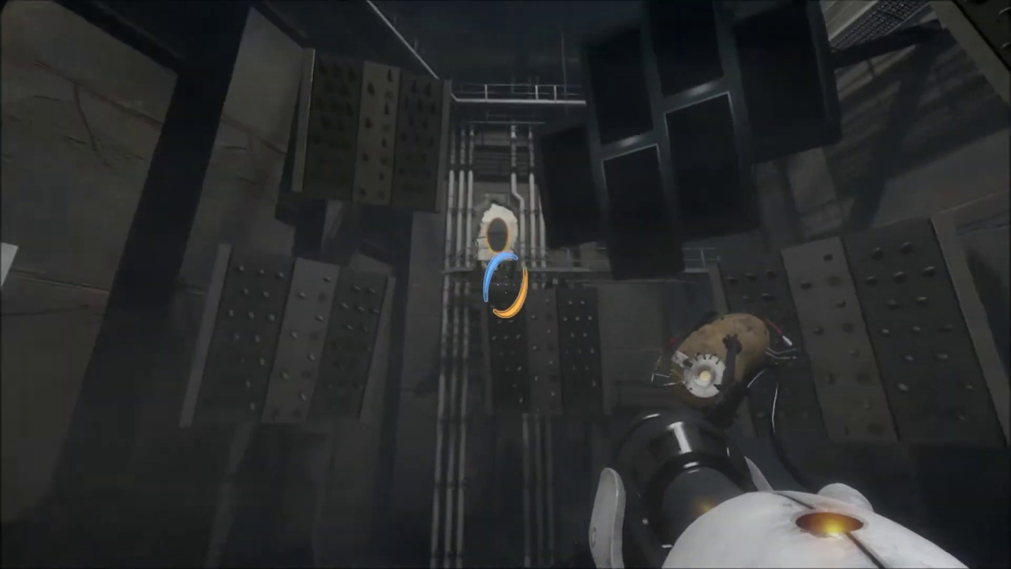
{"action": "left_click_drag", "start_coordinate": [506, 284], "coordinate": [505, 473]}
{"action": "left_click", "coordinate": [505, 284]}
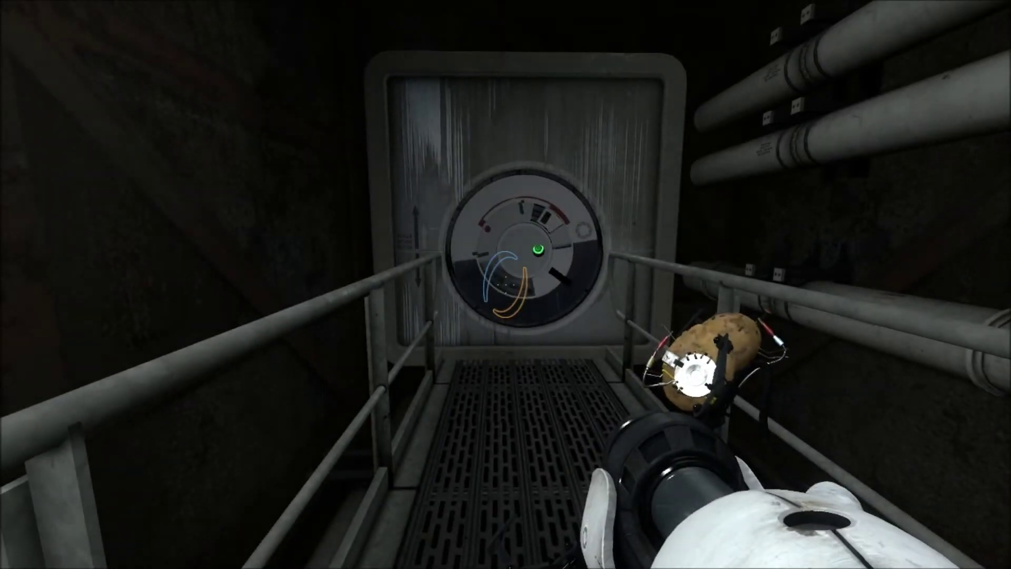
Step: Walk through the vault door and along the catwalk beneath the hanging turret arms
{"action": "key", "text": "w"}
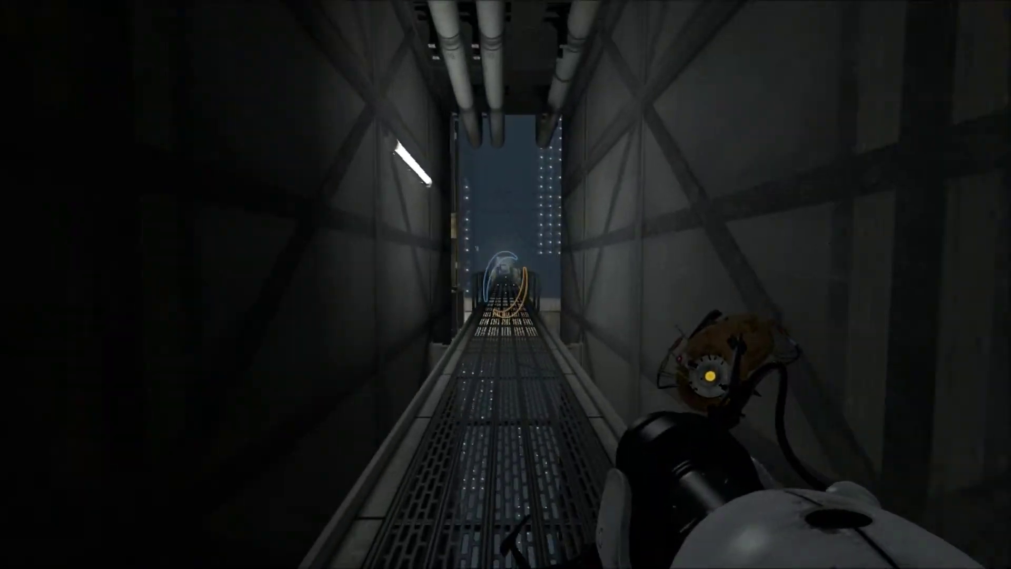
{"action": "key", "text": "w"}
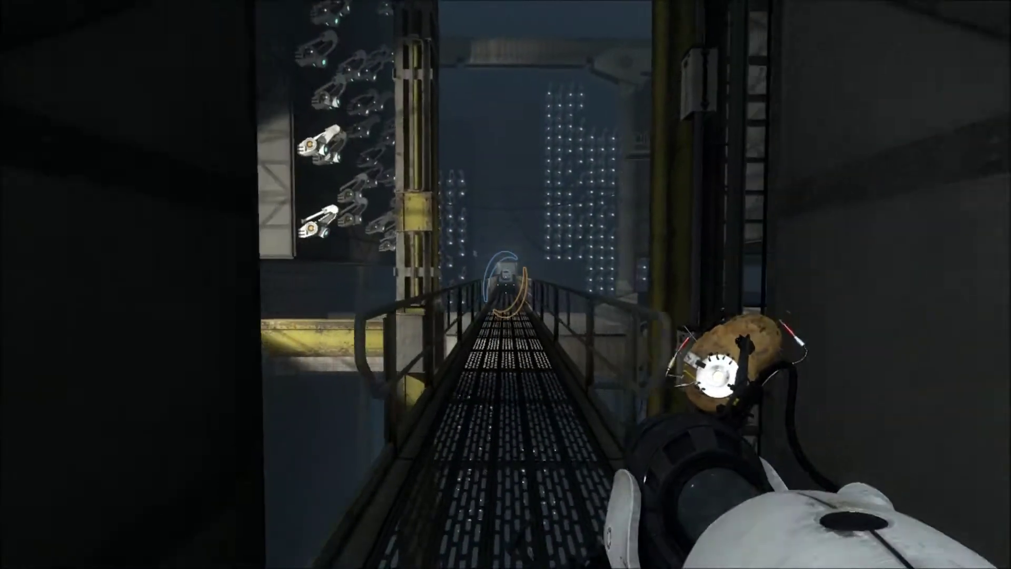
{"action": "key", "text": "w"}
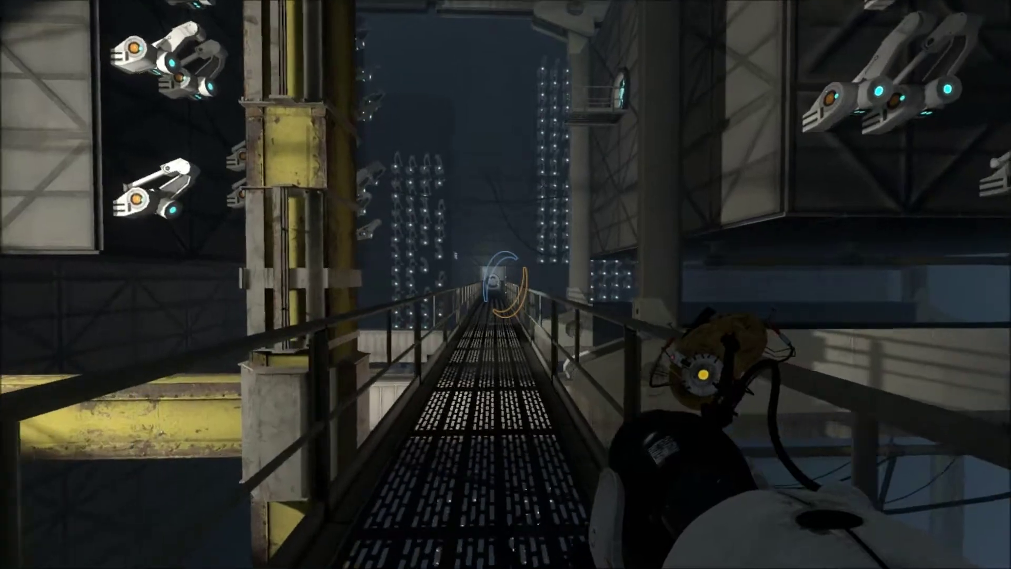
{"action": "key", "text": "w"}
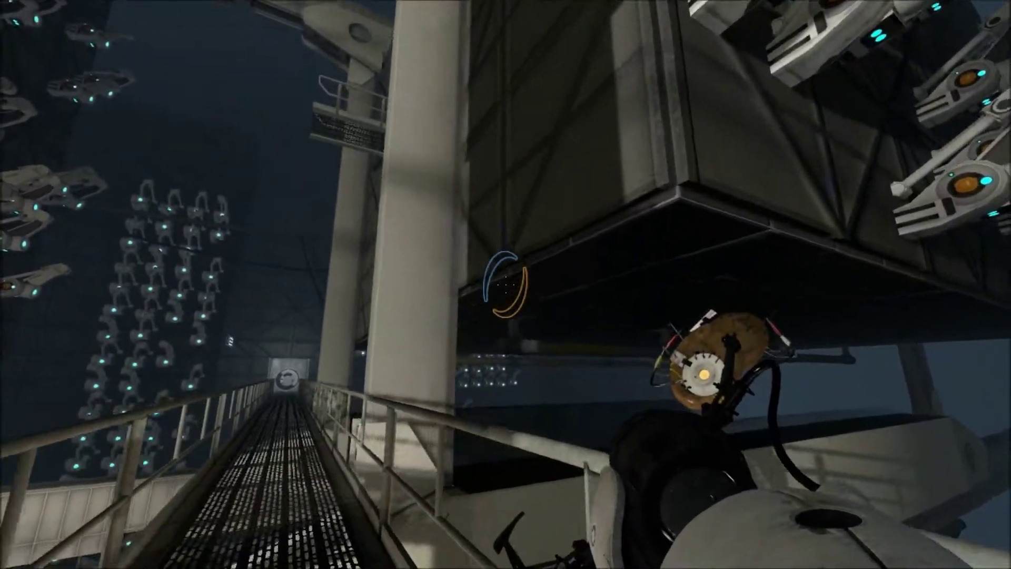
{"action": "key", "text": "w"}
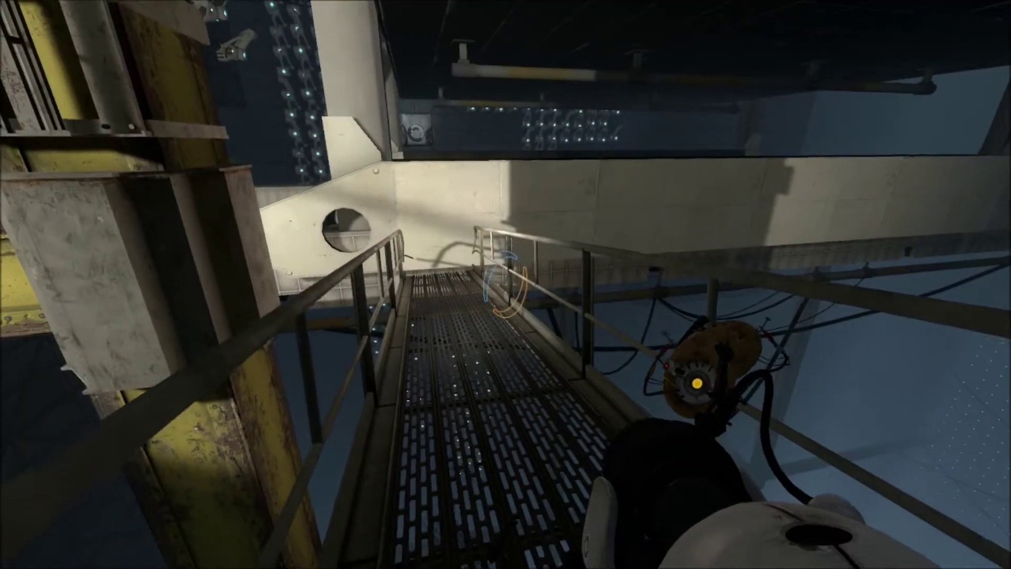
{"action": "key", "text": "w"}
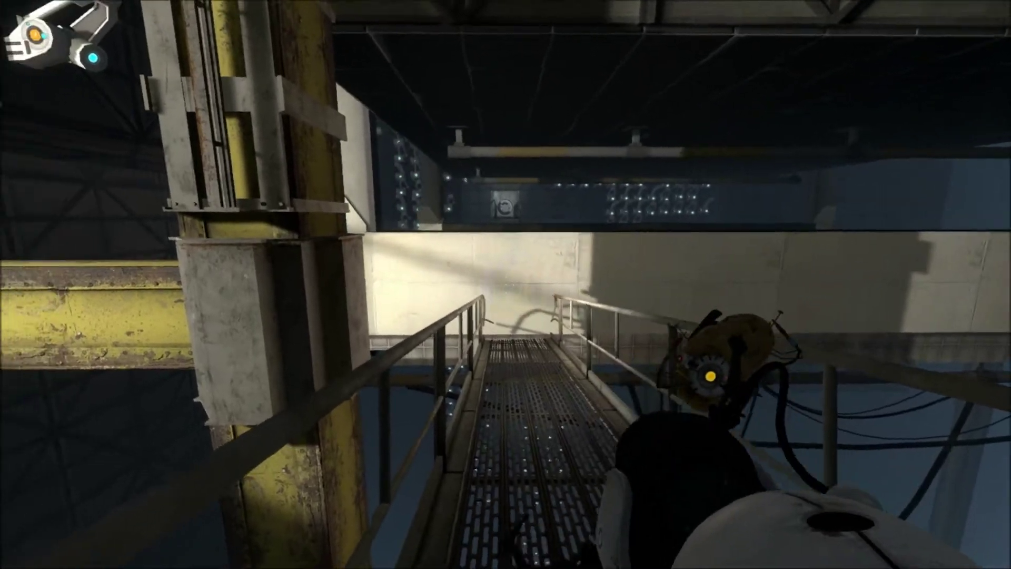
{"action": "key", "text": "w"}
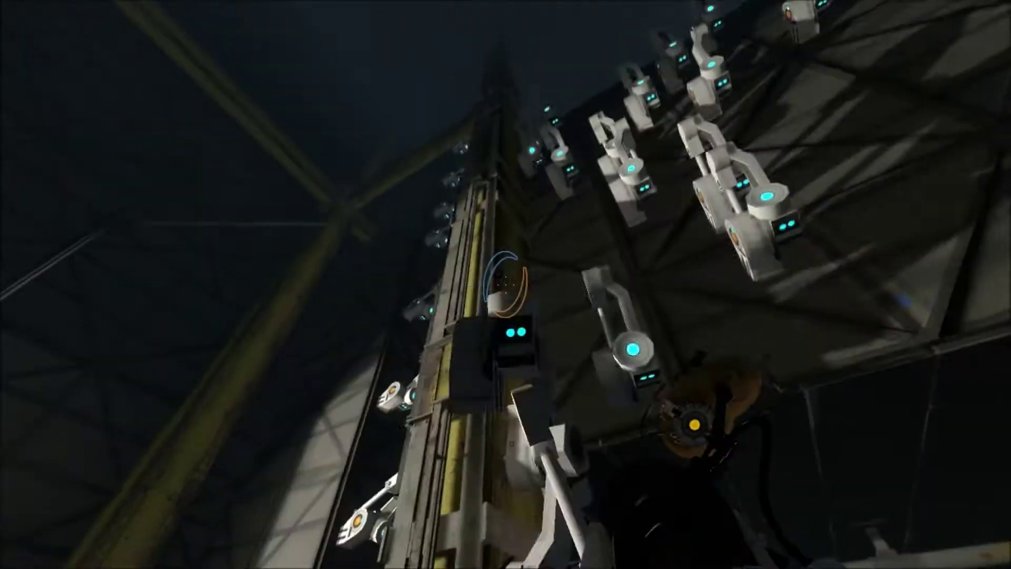
{"action": "key", "text": "w"}
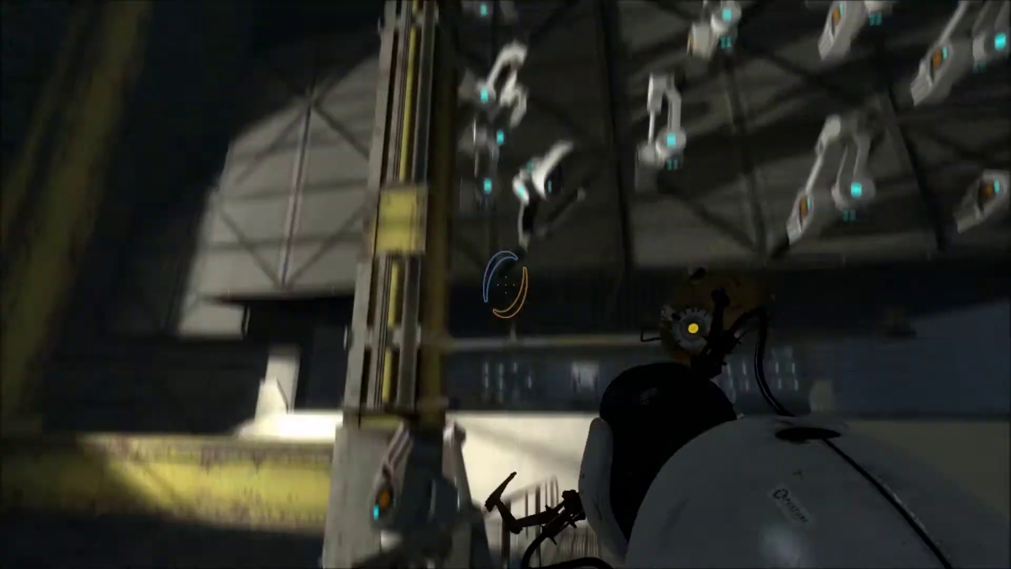
{"action": "key", "text": "w"}
{"action": "key", "text": "w"}
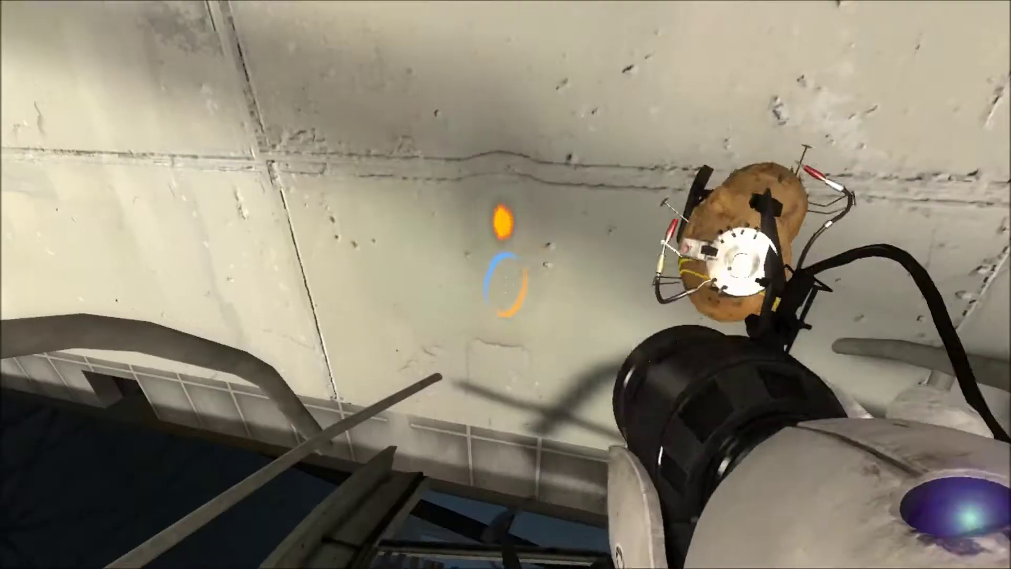
Step: Place an orange portal on the concrete wall and go through it
{"action": "left_click", "coordinate": [505, 285]}
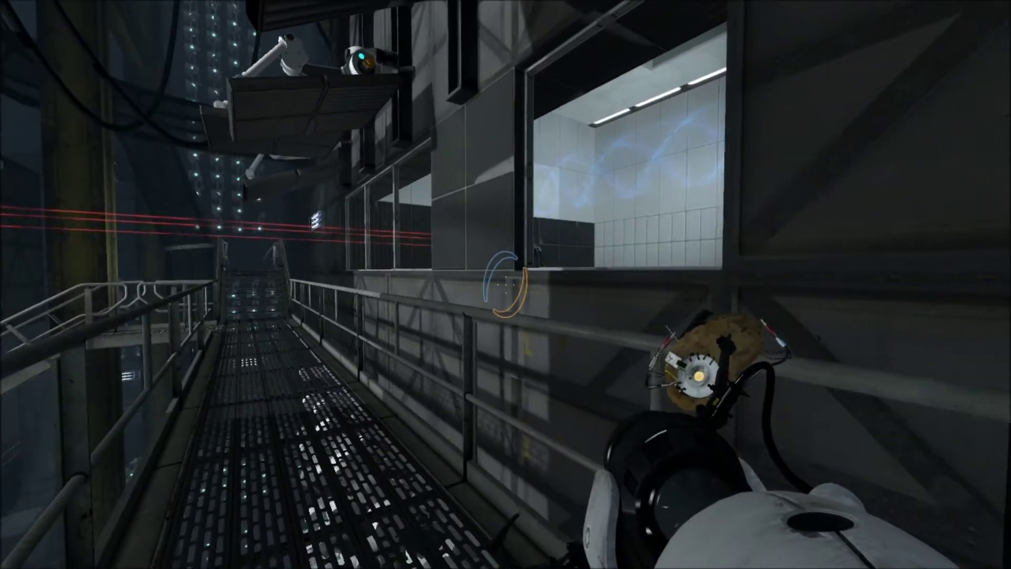
Step: Place a blue portal on the white wall inside the window and an orange one on the tiled wall
{"action": "left_click", "coordinate": [506, 285]}
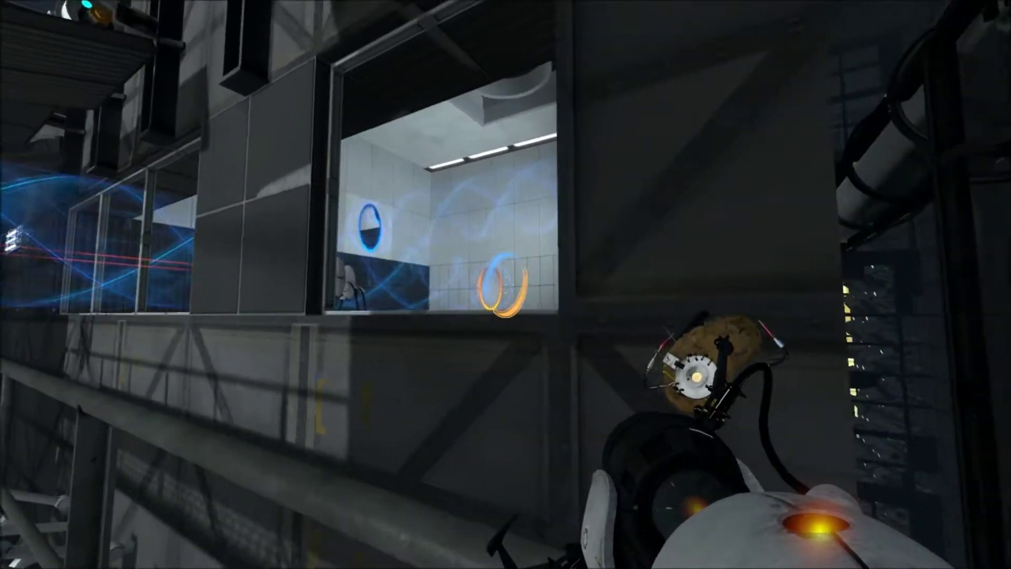
{"action": "right_click", "coordinate": [505, 284]}
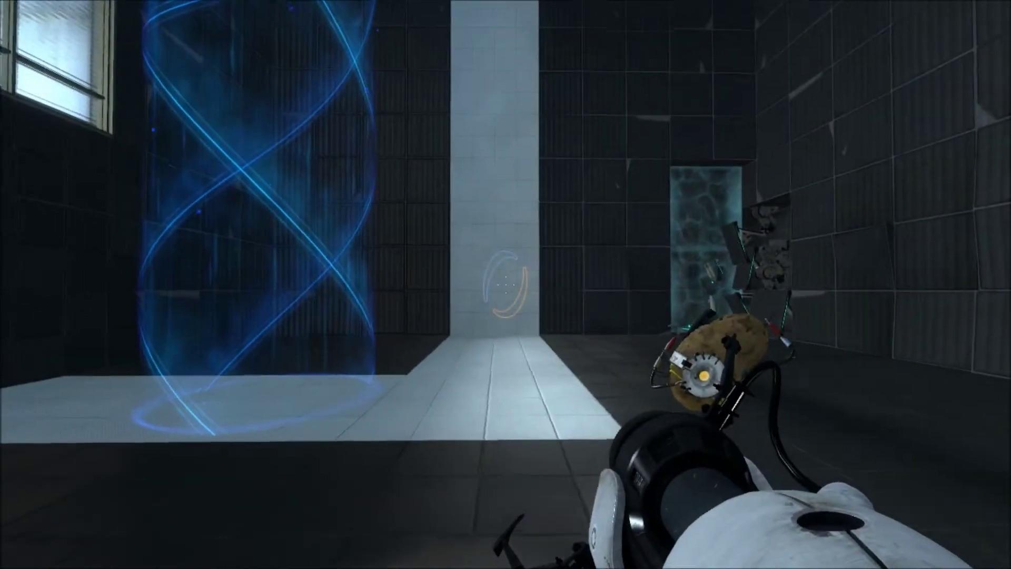
Step: Place an orange portal on the white wall to redirect the excursion funnel
{"action": "left_click", "coordinate": [506, 284]}
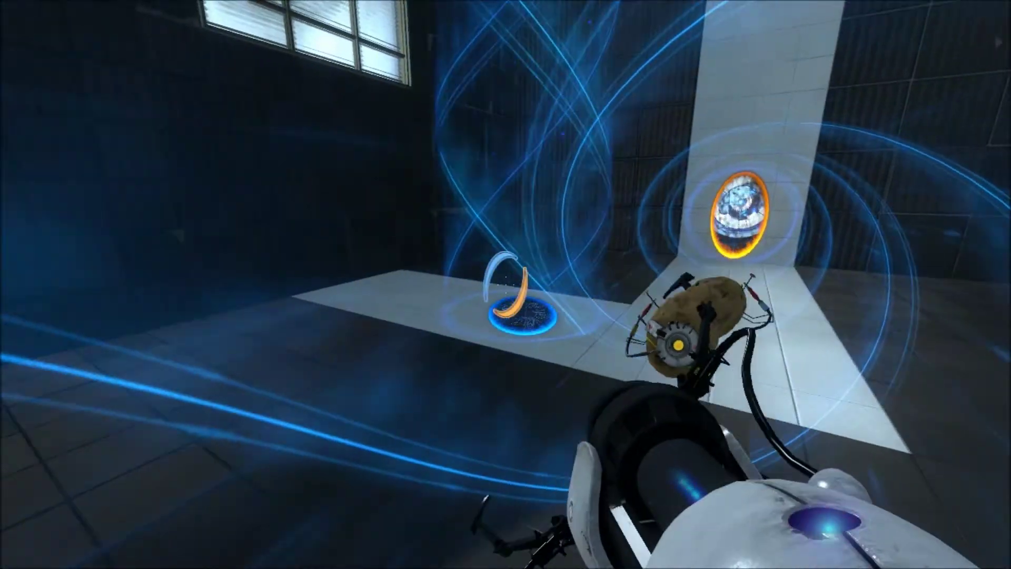